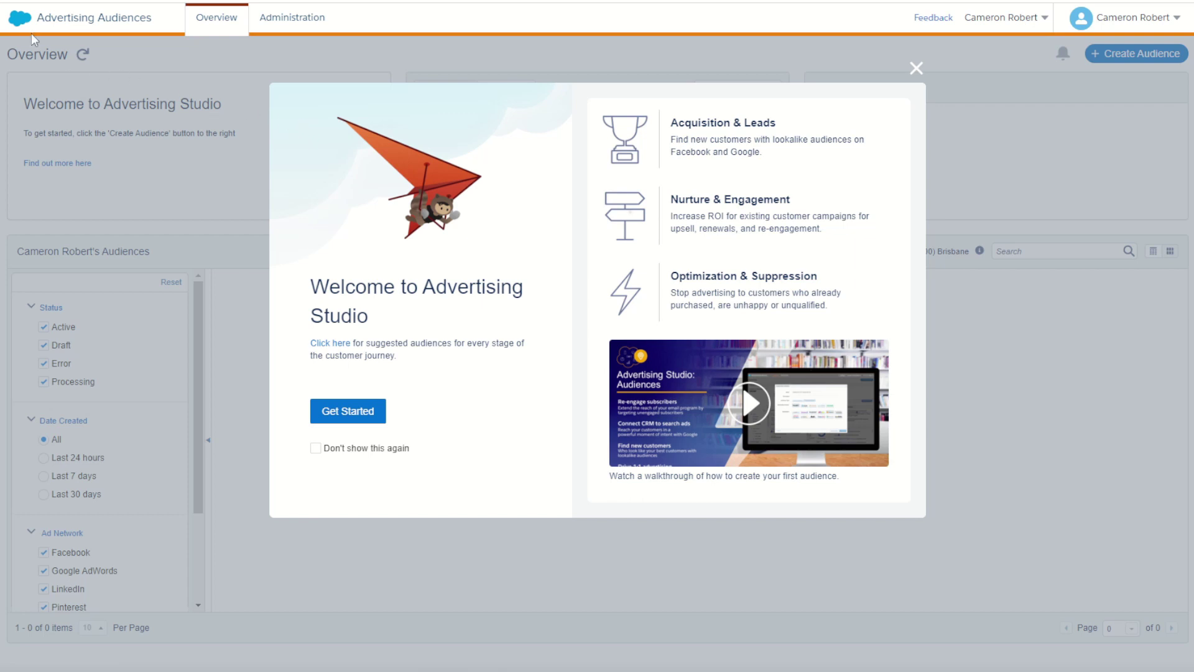
Step: Close the Welcome to Advertising Studio introduction to reveal the Overview page
{"action": "mouse_move", "coordinate": [31, 32]}
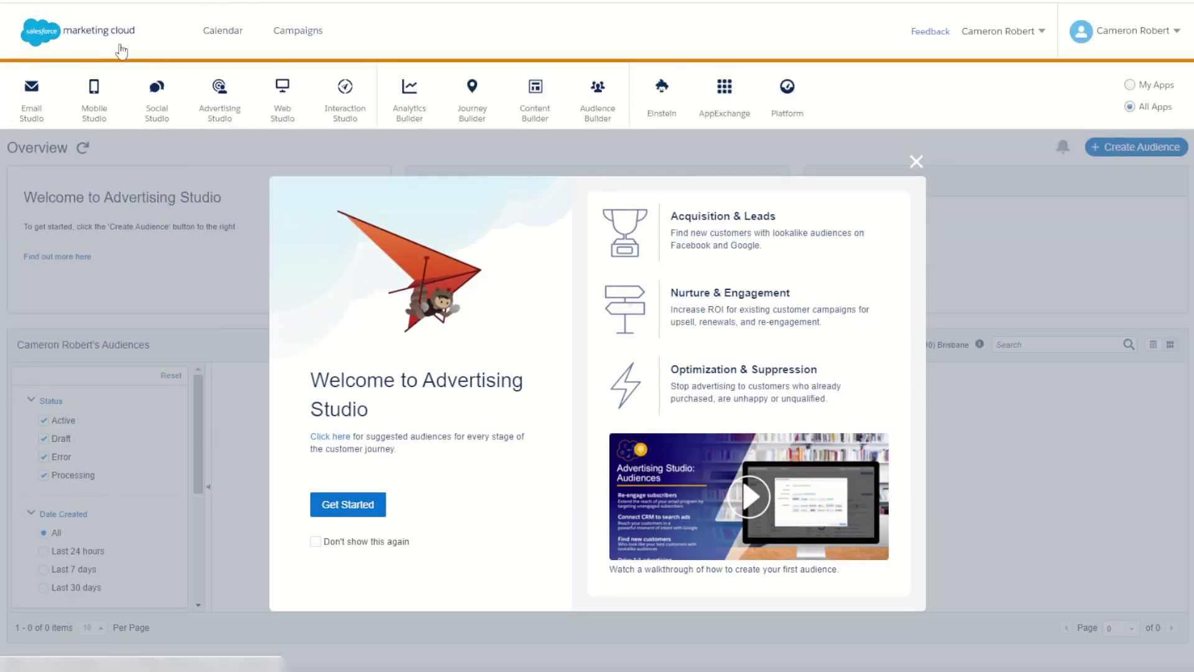
{"action": "mouse_move", "coordinate": [218, 92]}
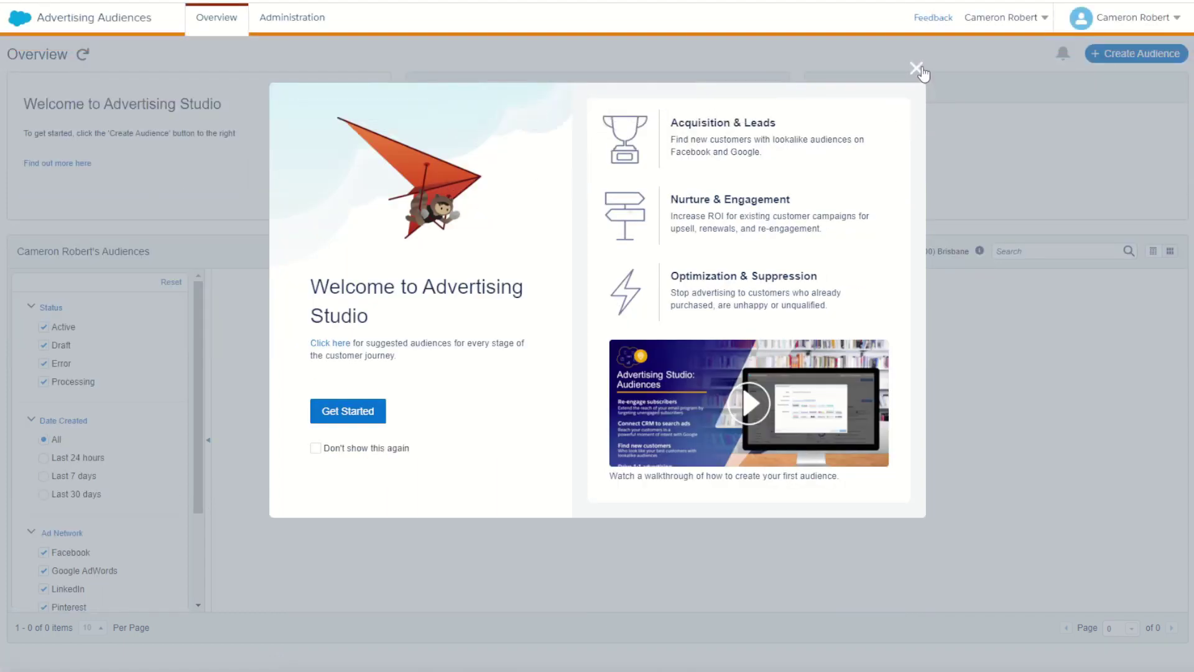
{"action": "left_click", "coordinate": [916, 69]}
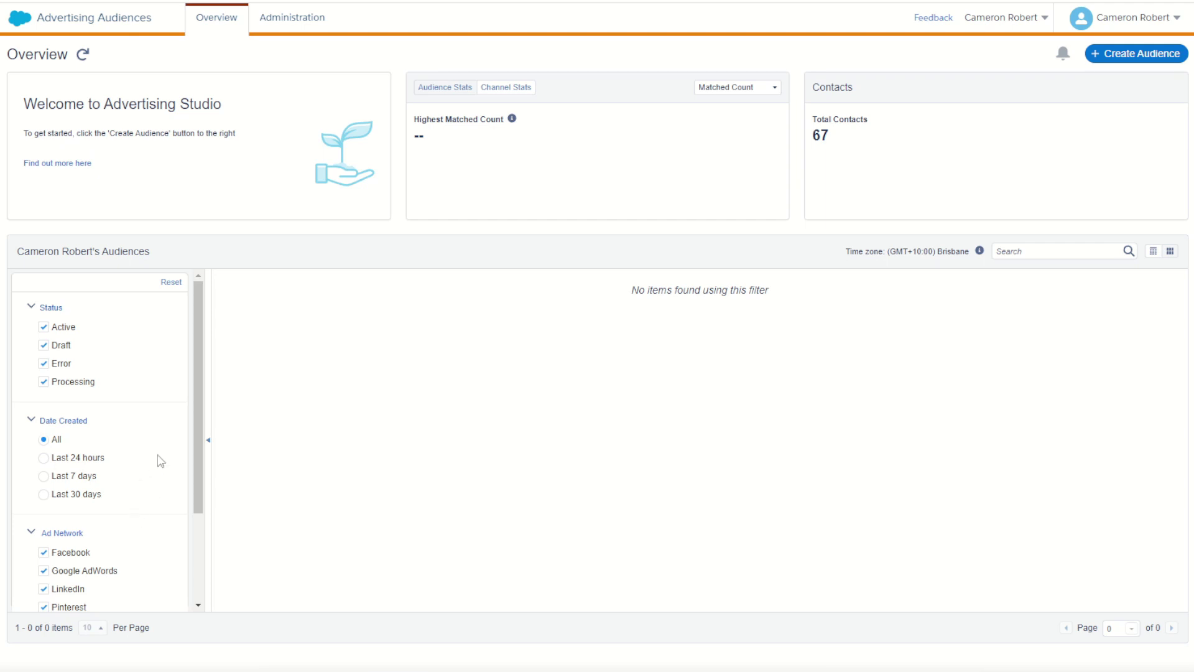
Step: Authorize the first LinkedIn ad account from Administration after signing in to LinkedIn
{"action": "left_click", "coordinate": [291, 25]}
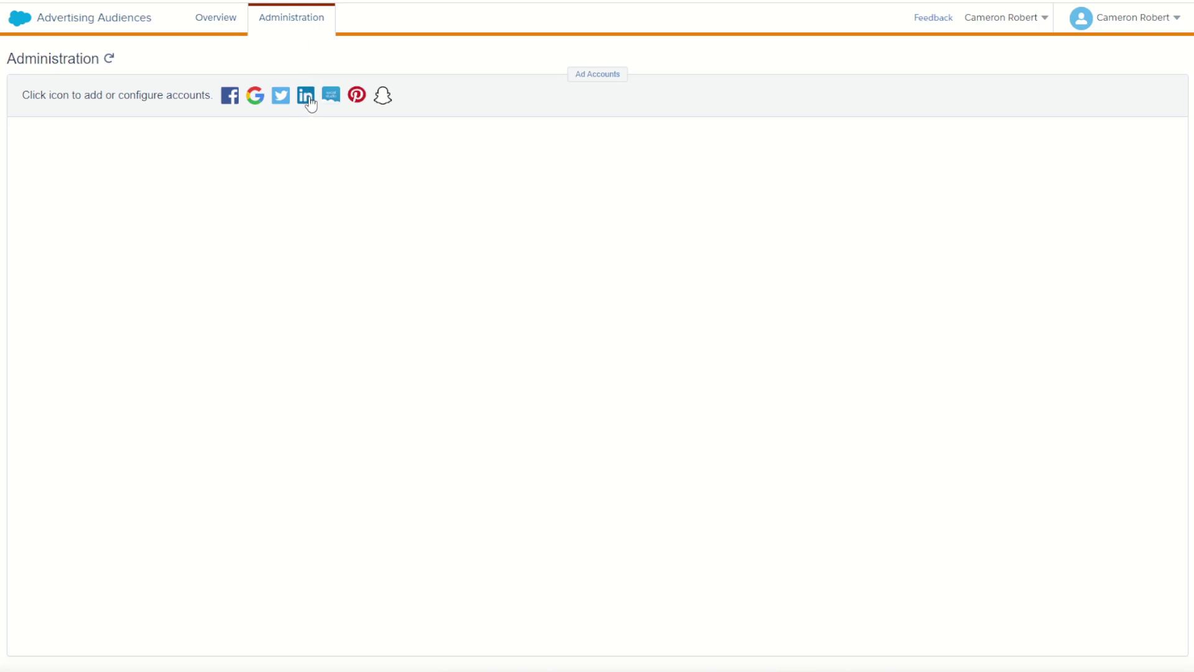
{"action": "left_click", "coordinate": [306, 97]}
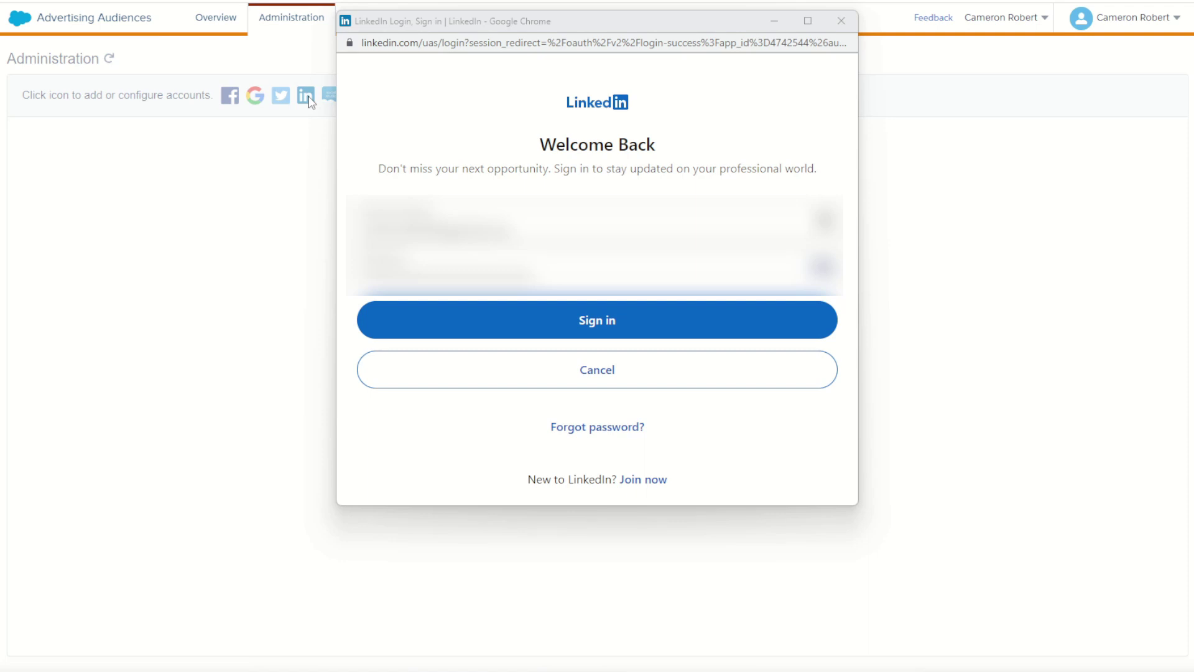
{"action": "left_click", "coordinate": [444, 326]}
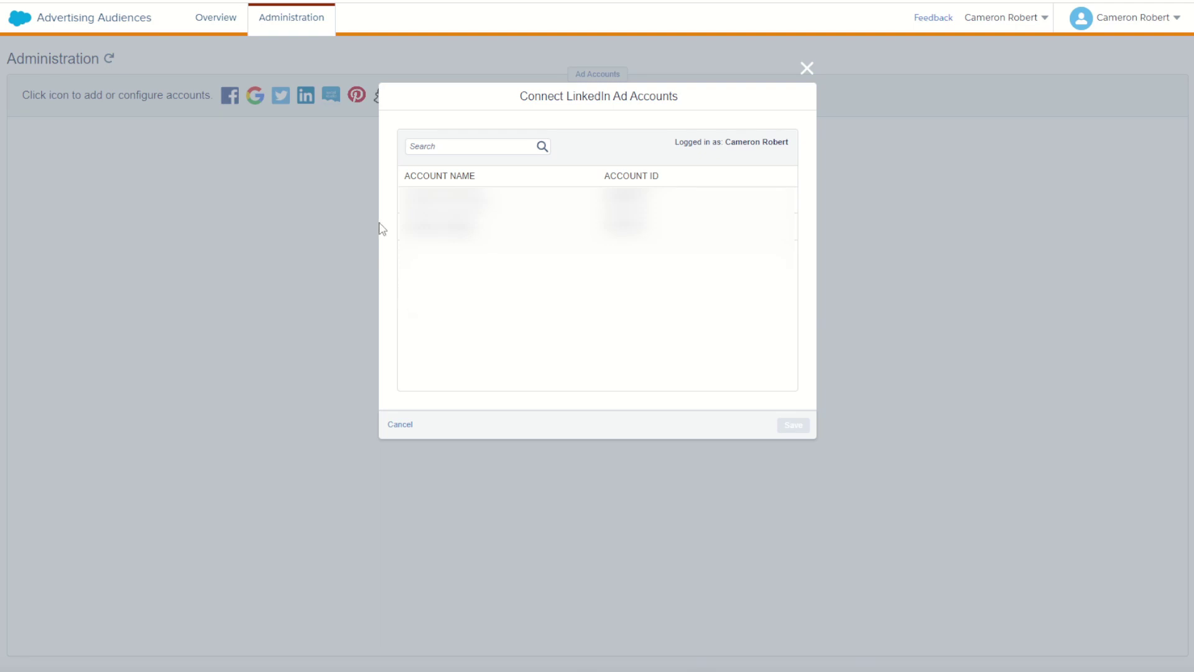
{"action": "left_click", "coordinate": [449, 197]}
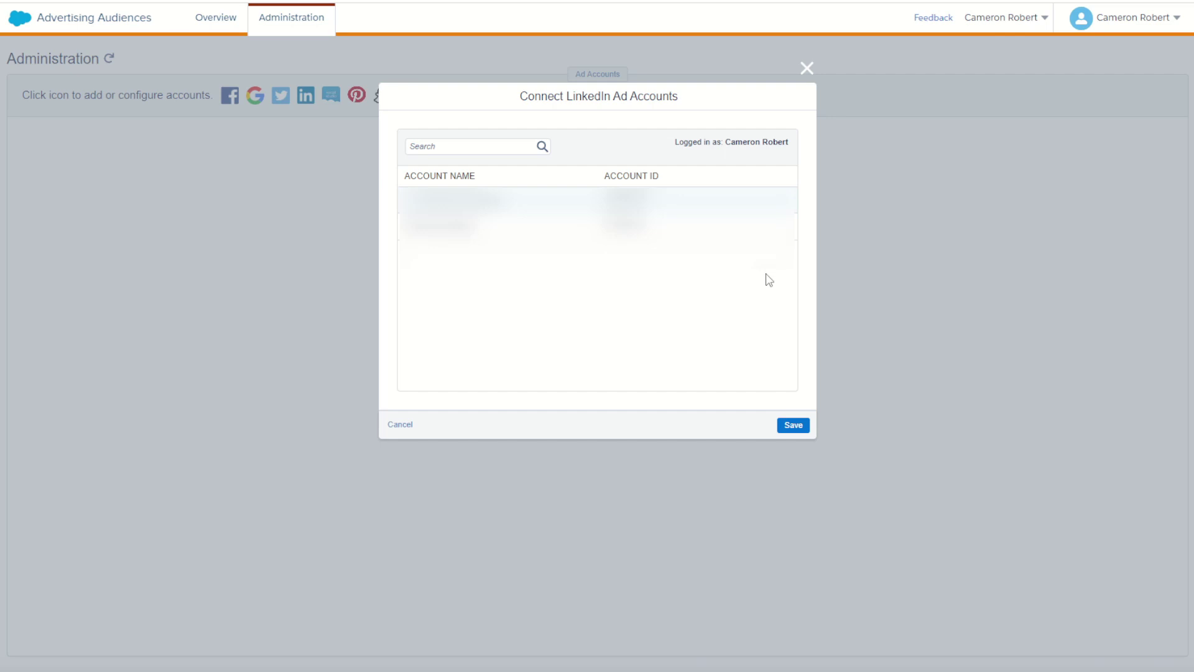
{"action": "left_click", "coordinate": [793, 425]}
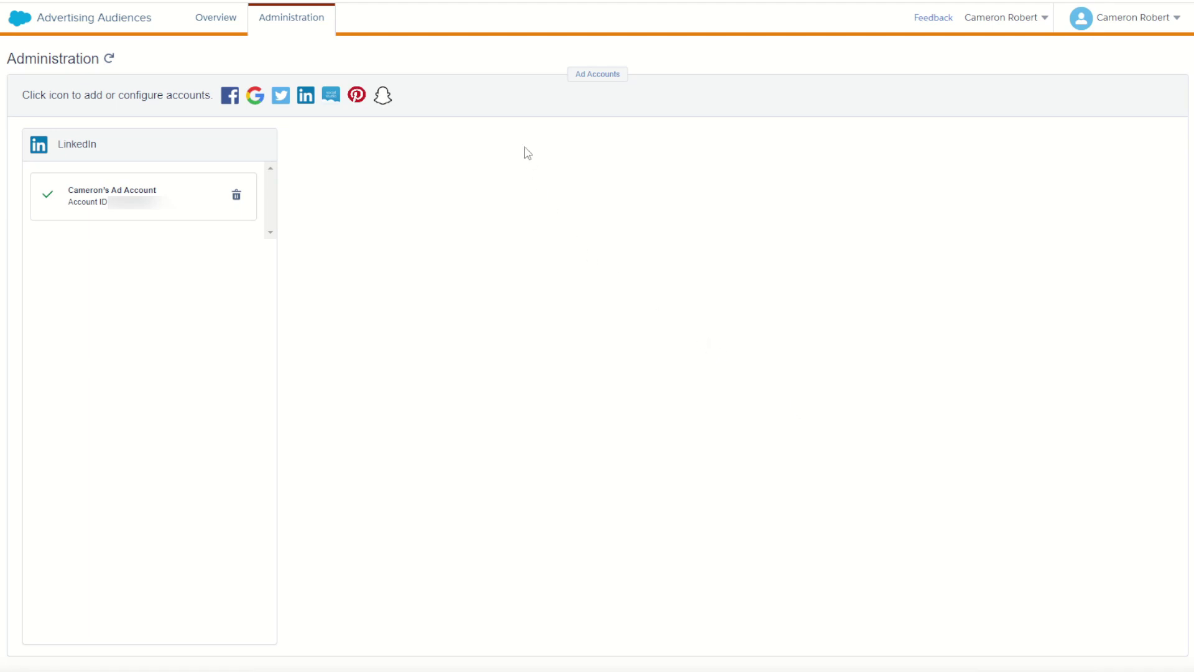
Step: Start a new audience from Overview and name it 'Test Cam'
{"action": "left_click", "coordinate": [215, 25]}
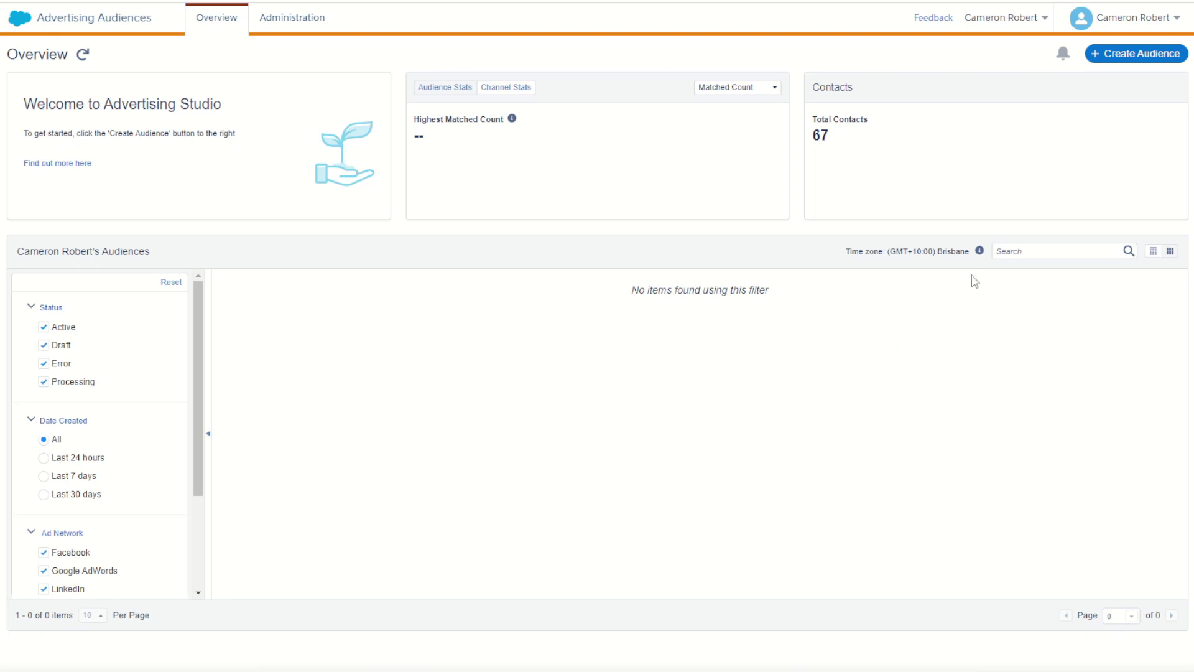
{"action": "left_click", "coordinate": [1134, 59]}
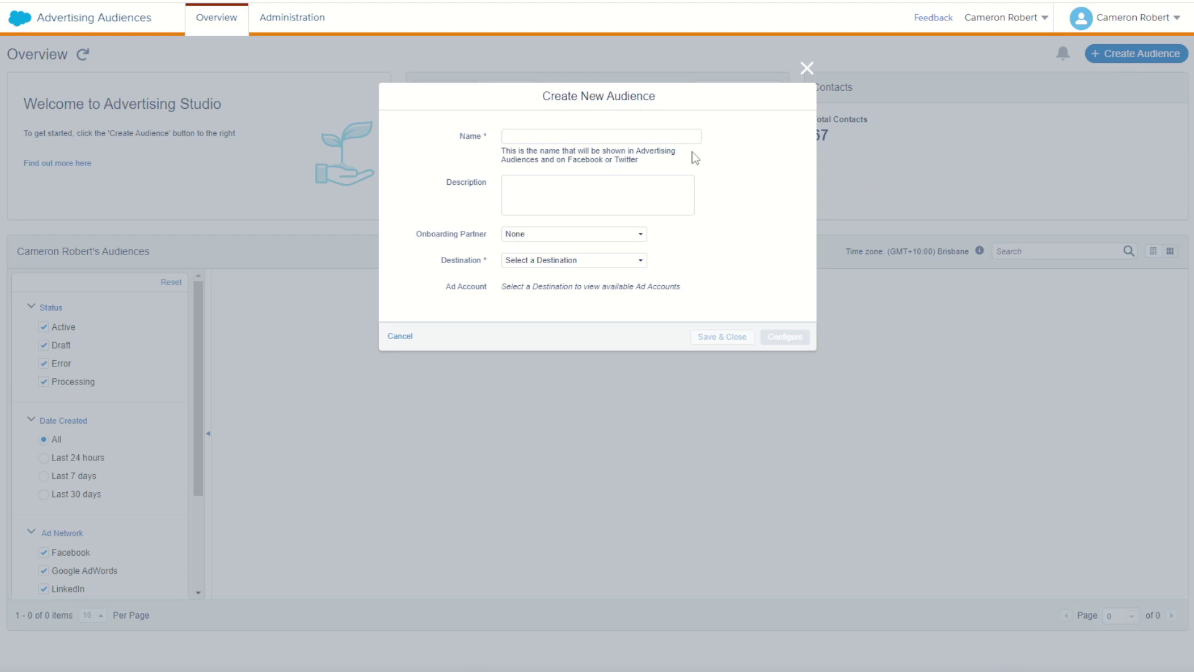
{"action": "left_click", "coordinate": [672, 135]}
{"action": "type", "text": "Test Cam"}
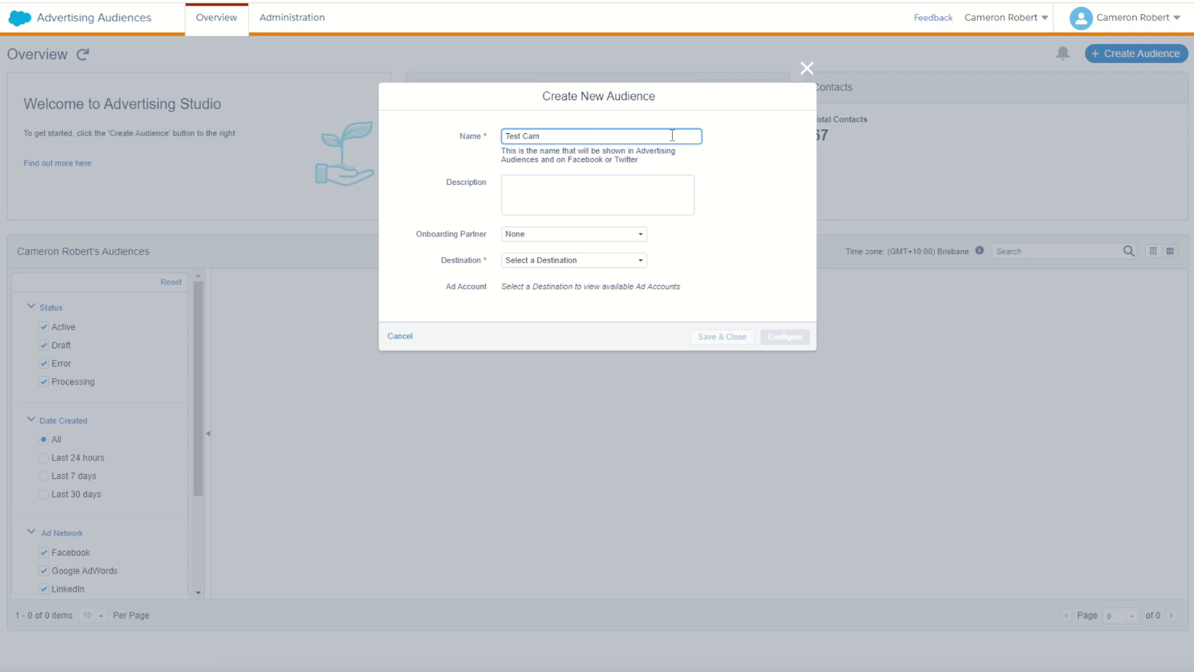
{"action": "left_click", "coordinate": [640, 200]}
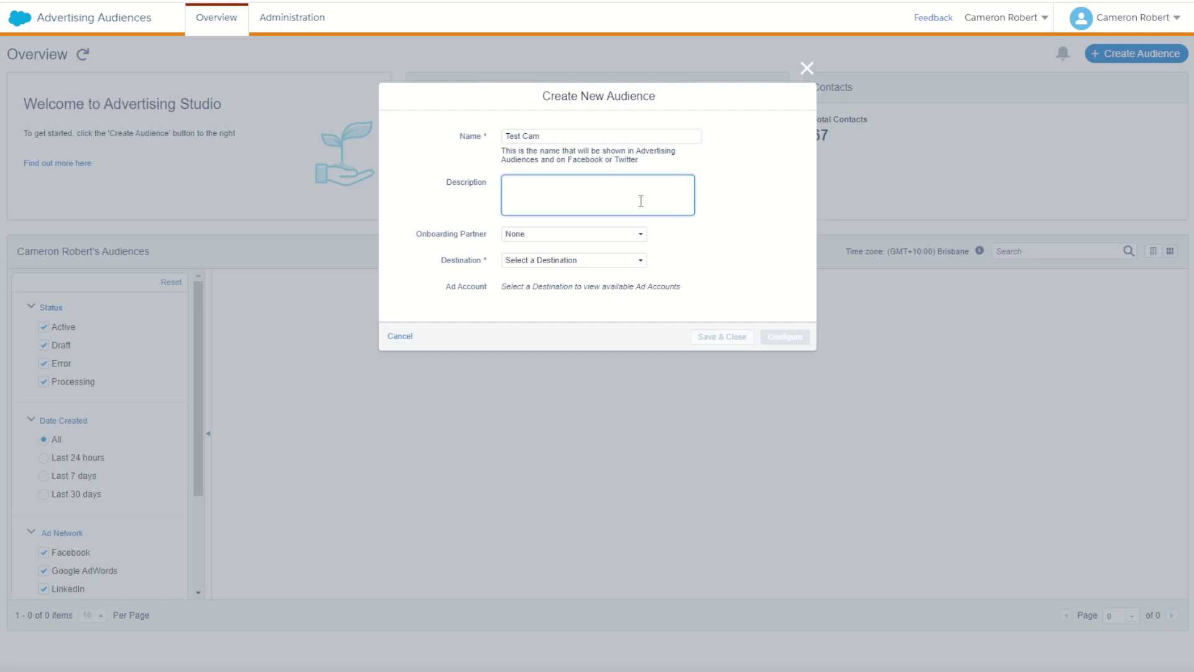
Step: Set the audience destination to LinkedIn with the connected LinkedIn ad account
{"action": "left_click", "coordinate": [582, 261]}
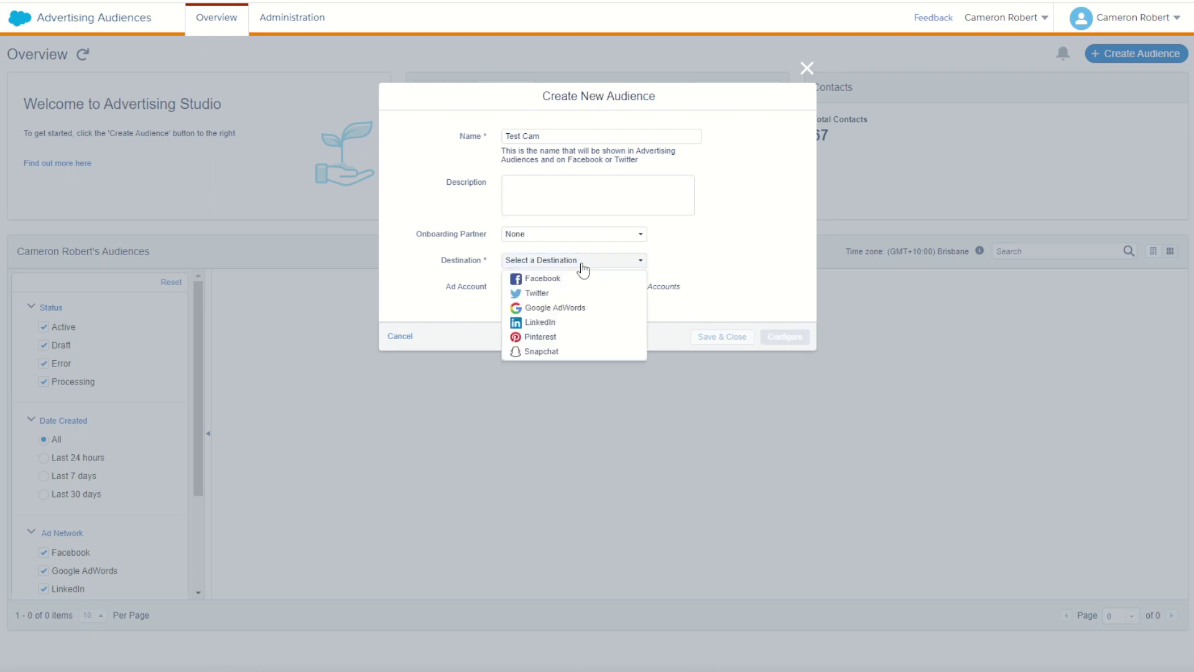
{"action": "left_click", "coordinate": [548, 322]}
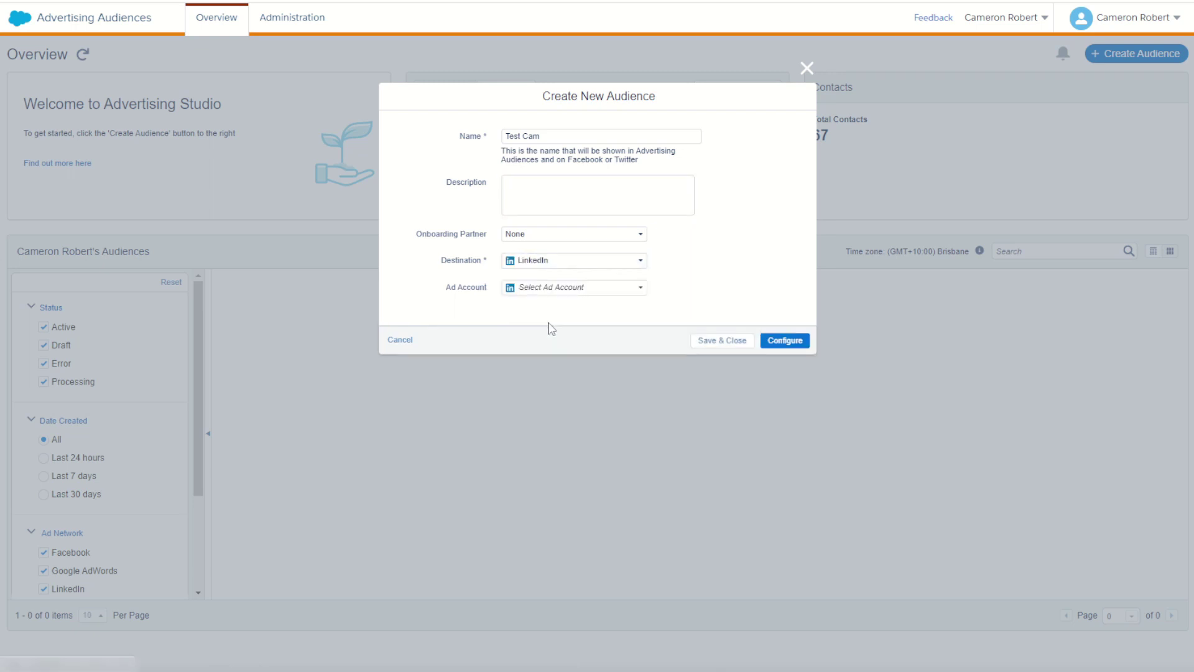
{"action": "left_click", "coordinate": [544, 293]}
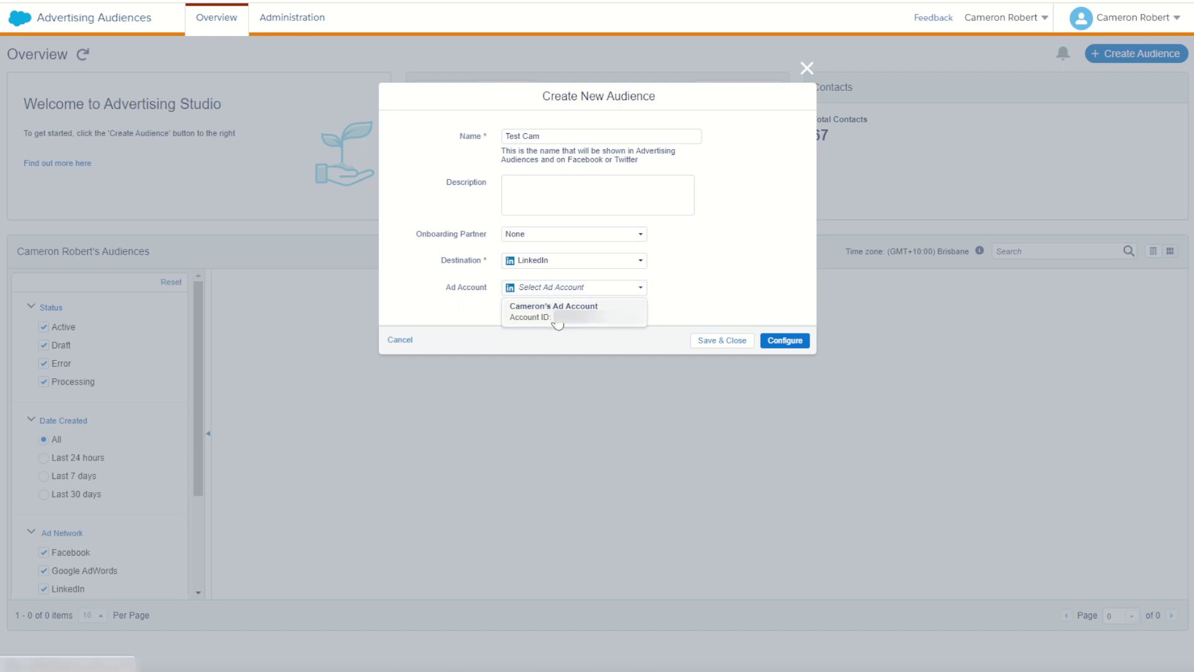
{"action": "left_click", "coordinate": [557, 317]}
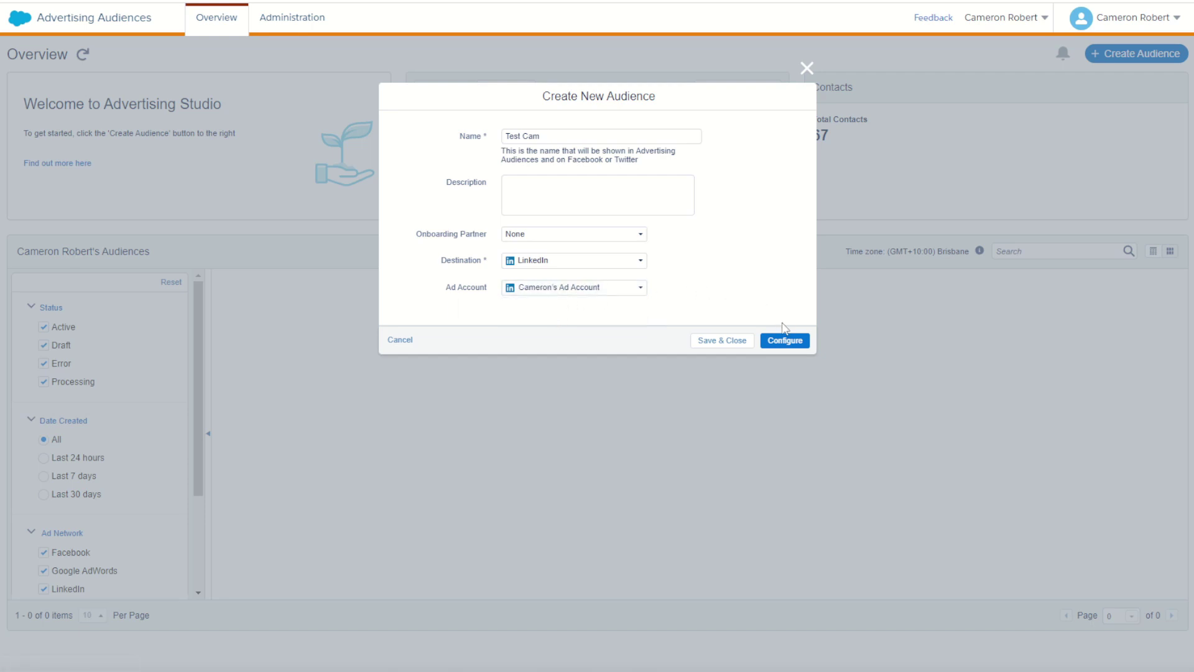
Step: Choose Data Extension as source and pick 0Public > Advertising Audiences > Linkedin Audience
{"action": "left_click", "coordinate": [787, 342]}
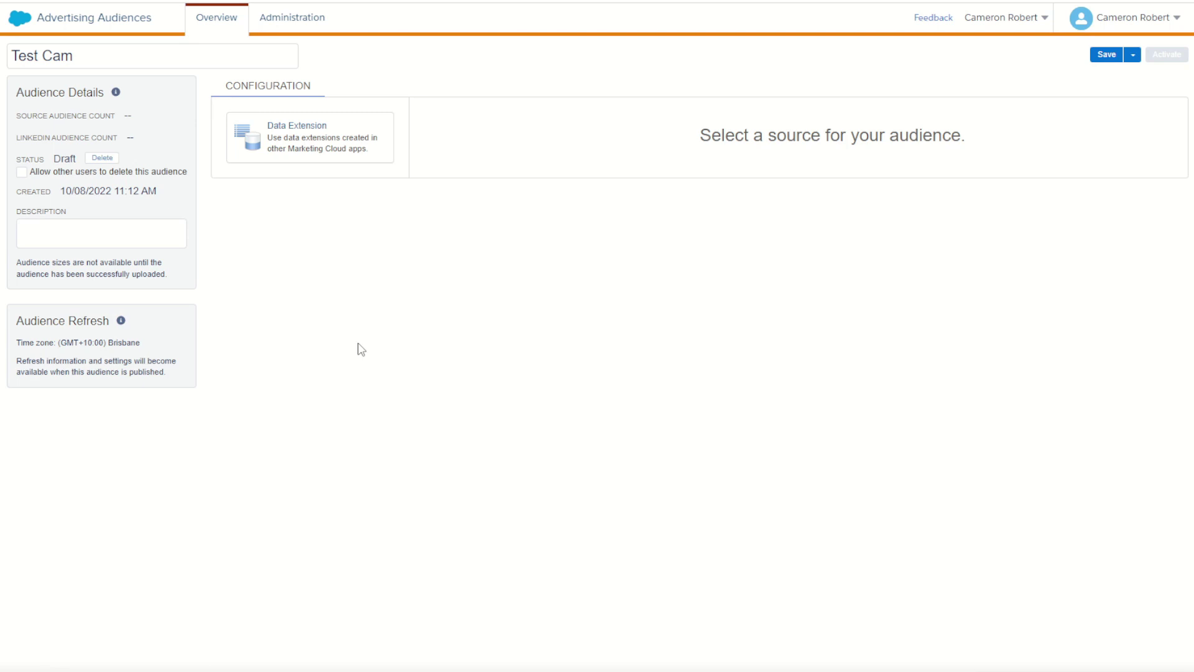
{"action": "left_click", "coordinate": [321, 155]}
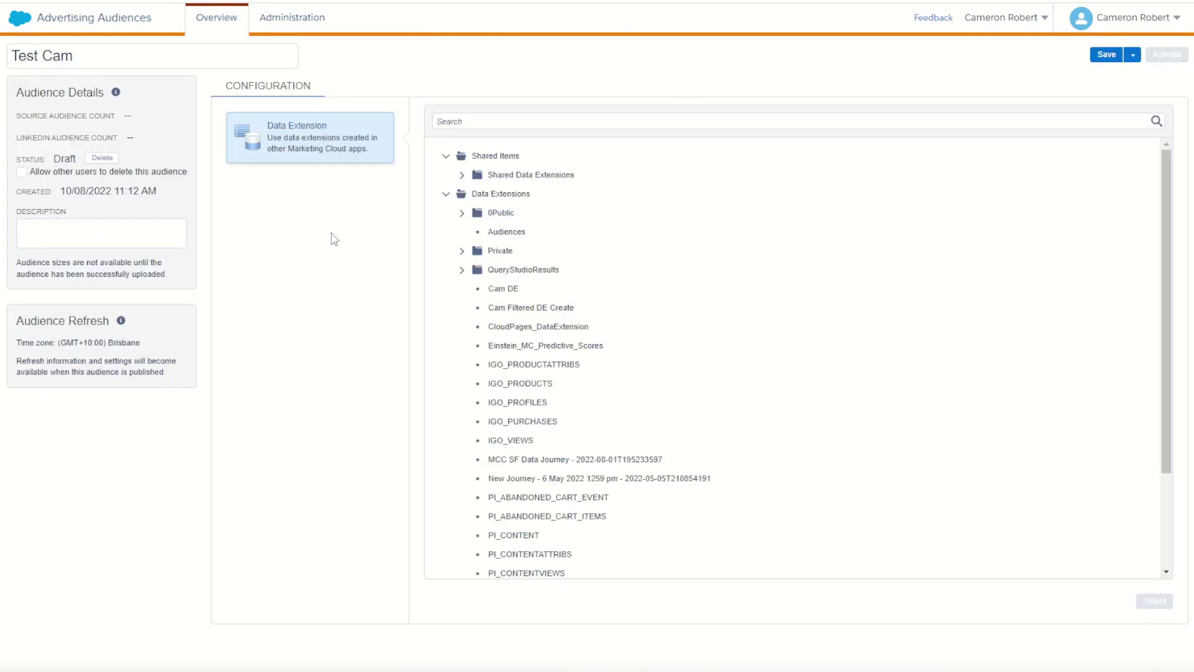
{"action": "left_click", "coordinate": [462, 213]}
{"action": "left_click", "coordinate": [477, 232]}
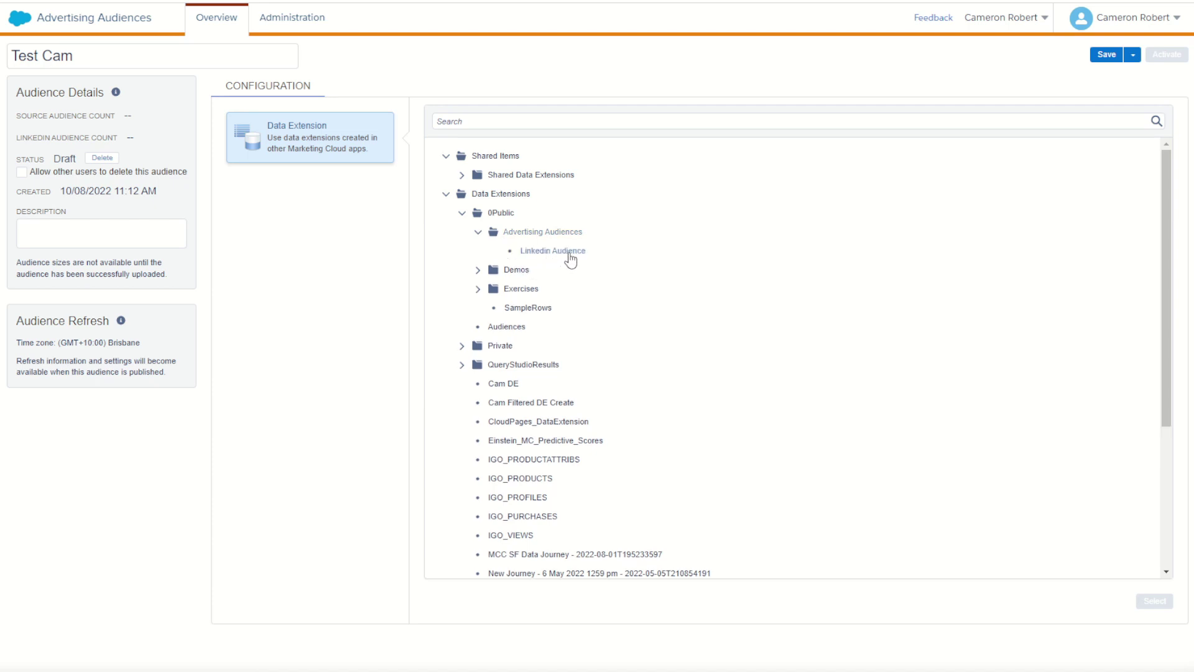
{"action": "left_click", "coordinate": [565, 252]}
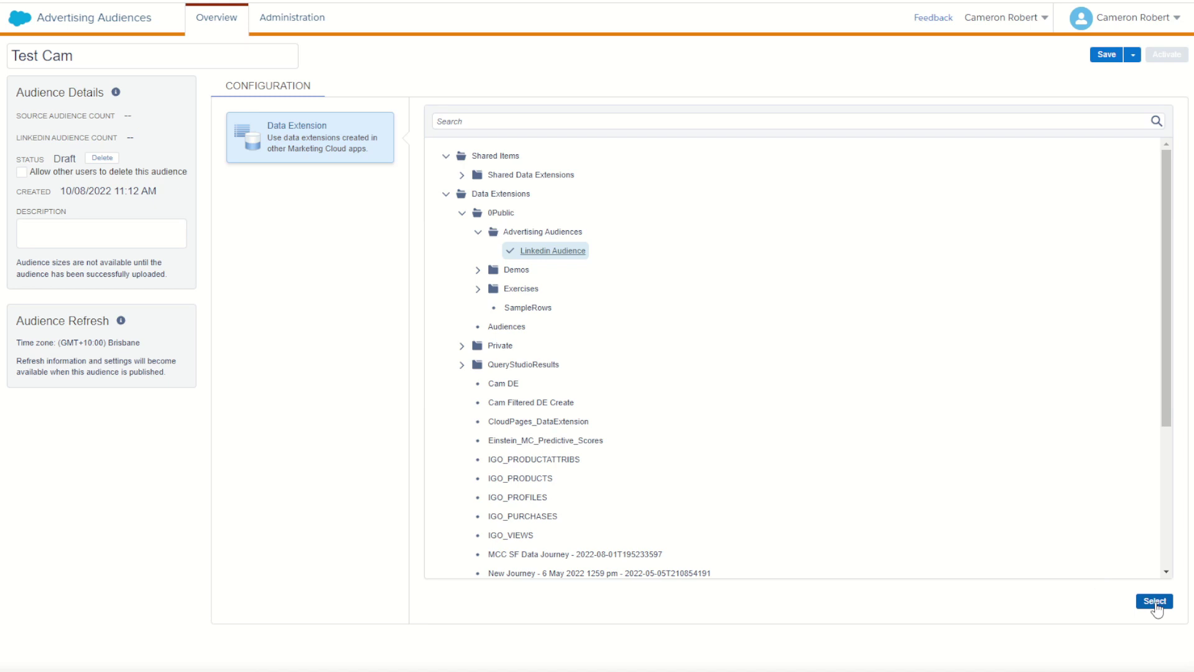
Step: Confirm the Linkedin Audience data extension and set the identifier type to User
{"action": "left_click", "coordinate": [1155, 602]}
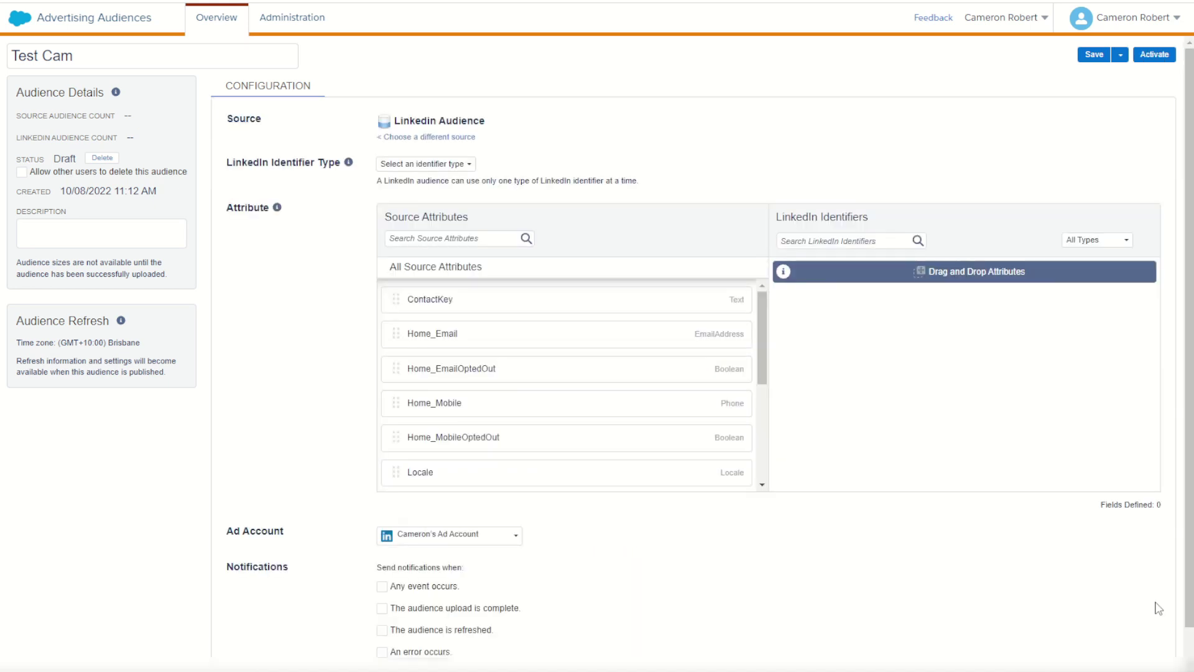
{"action": "left_click", "coordinate": [461, 167]}
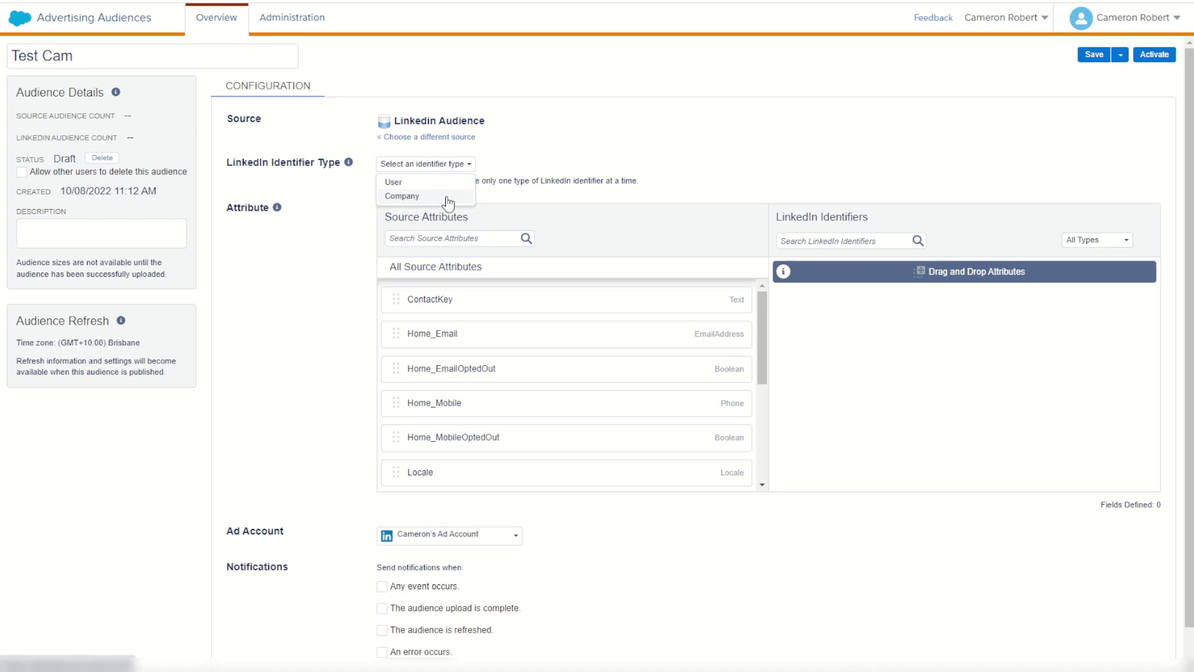
{"action": "left_click", "coordinate": [398, 181]}
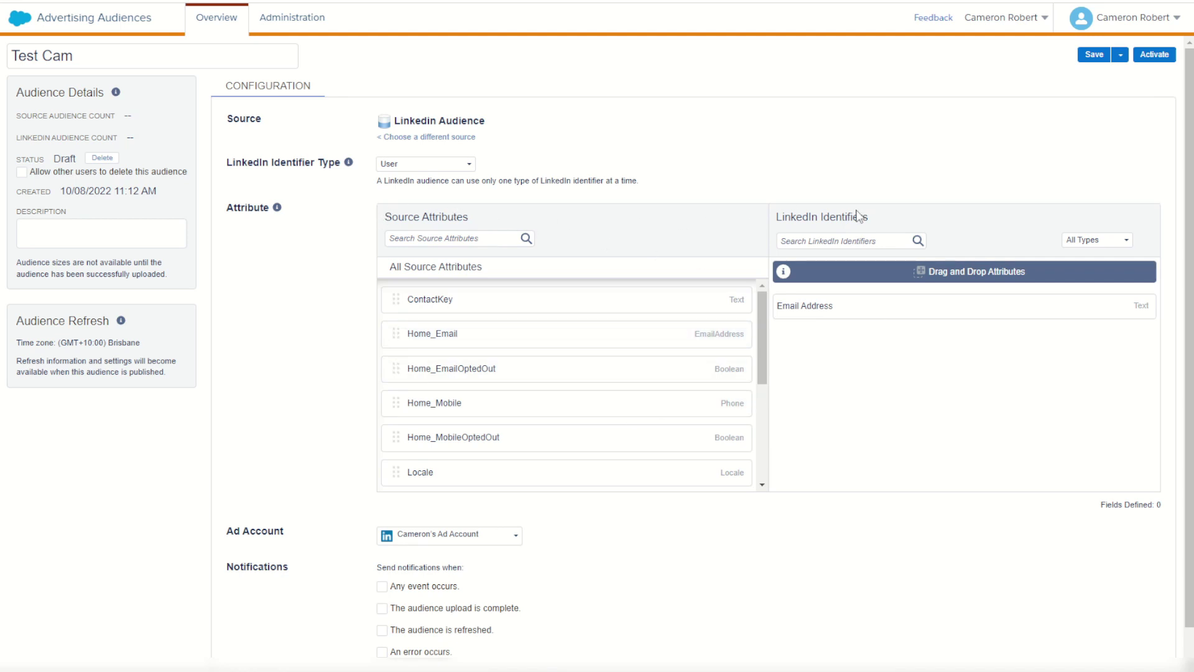
Step: Map Work_Email to the Email Address identifier, leaving error notifications off
{"action": "scroll", "coordinate": [579, 311], "scroll_direction": "down", "scroll_amount": 3}
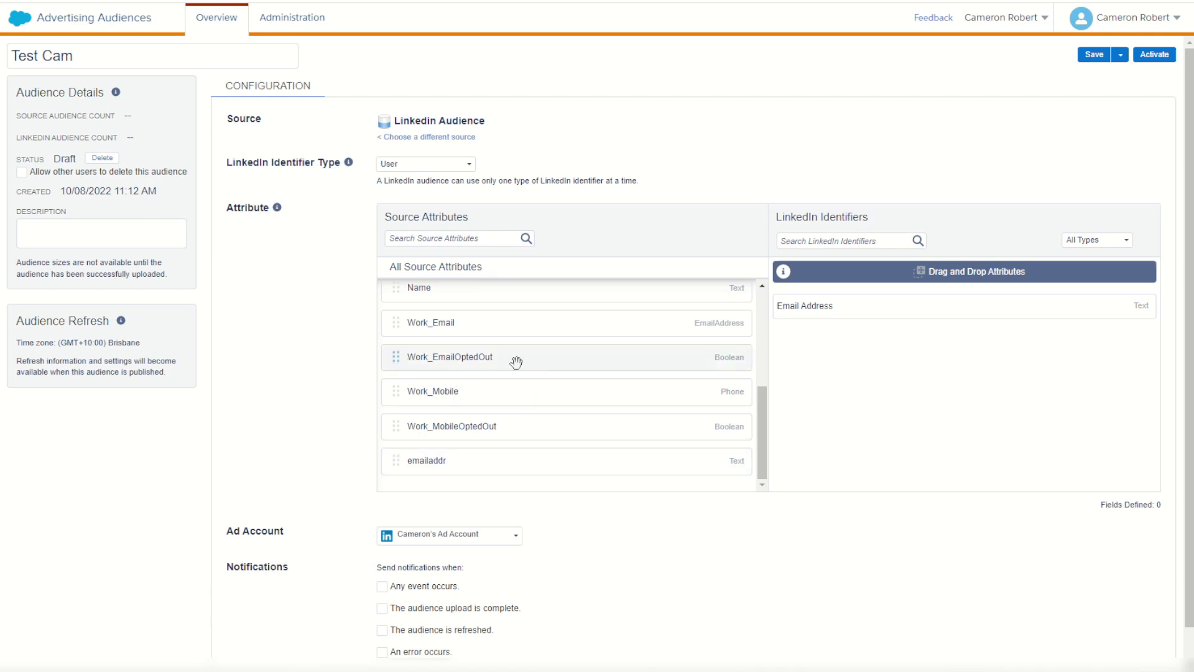
{"action": "scroll", "coordinate": [489, 348], "scroll_direction": "up", "scroll_amount": 2}
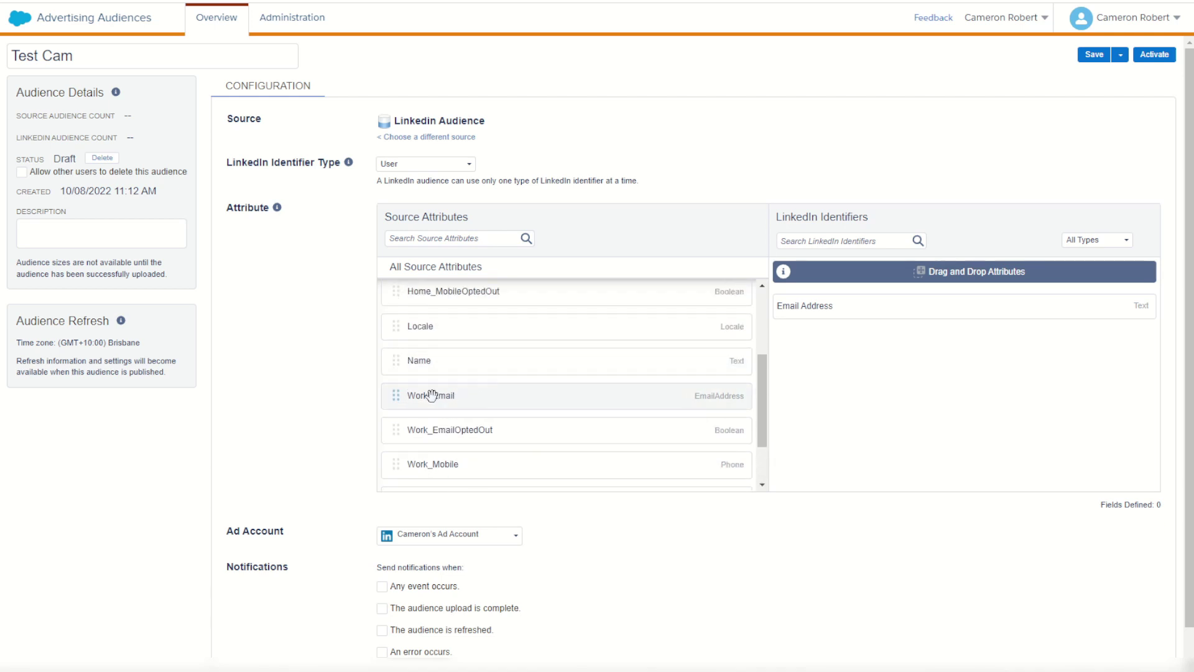
{"action": "left_click_drag", "start_coordinate": [426, 389], "coordinate": [845, 314]}
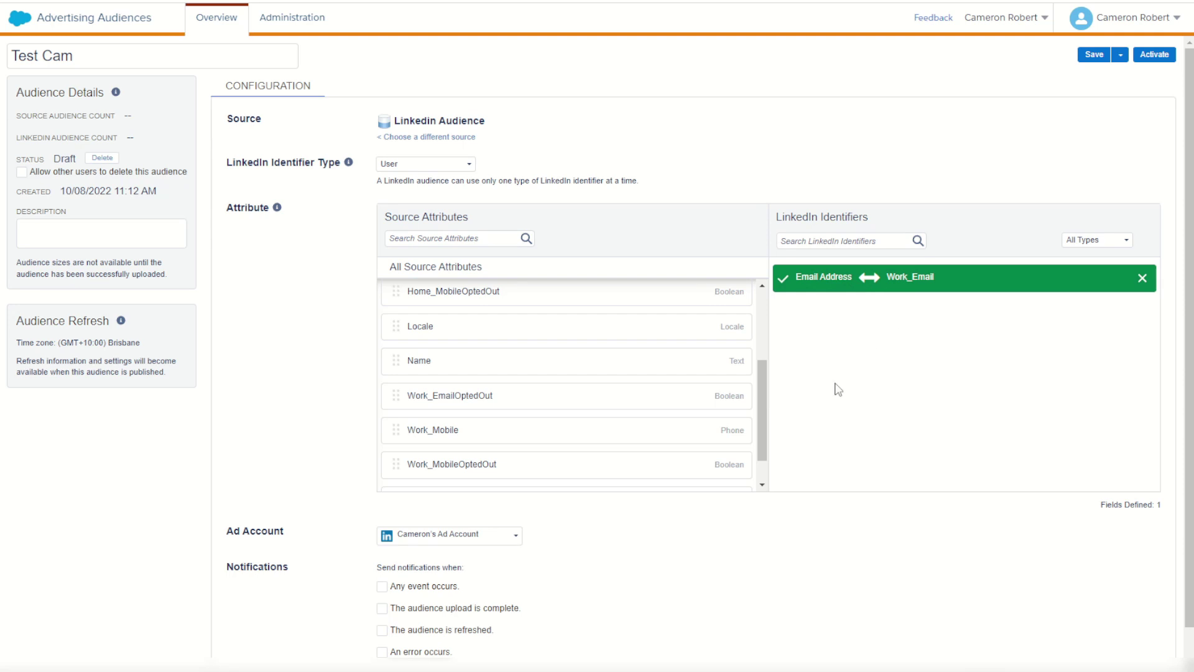
{"action": "scroll", "coordinate": [777, 451], "scroll_direction": "down", "scroll_amount": 1}
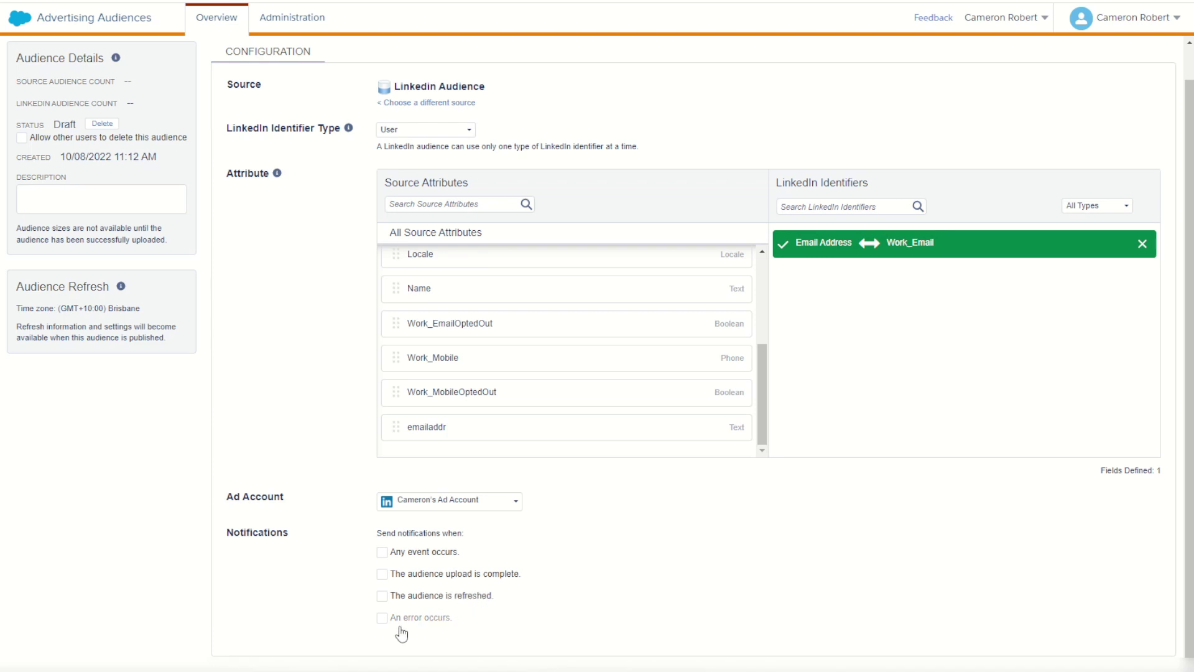
{"action": "left_click", "coordinate": [382, 619]}
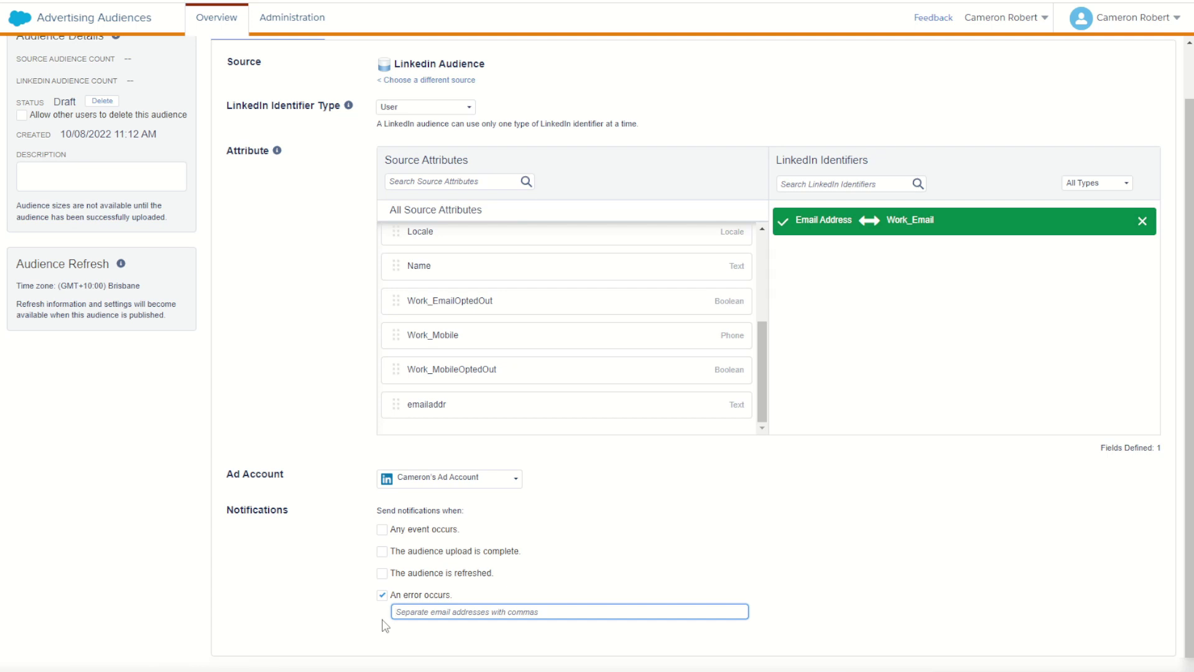
{"action": "left_click", "coordinate": [382, 595]}
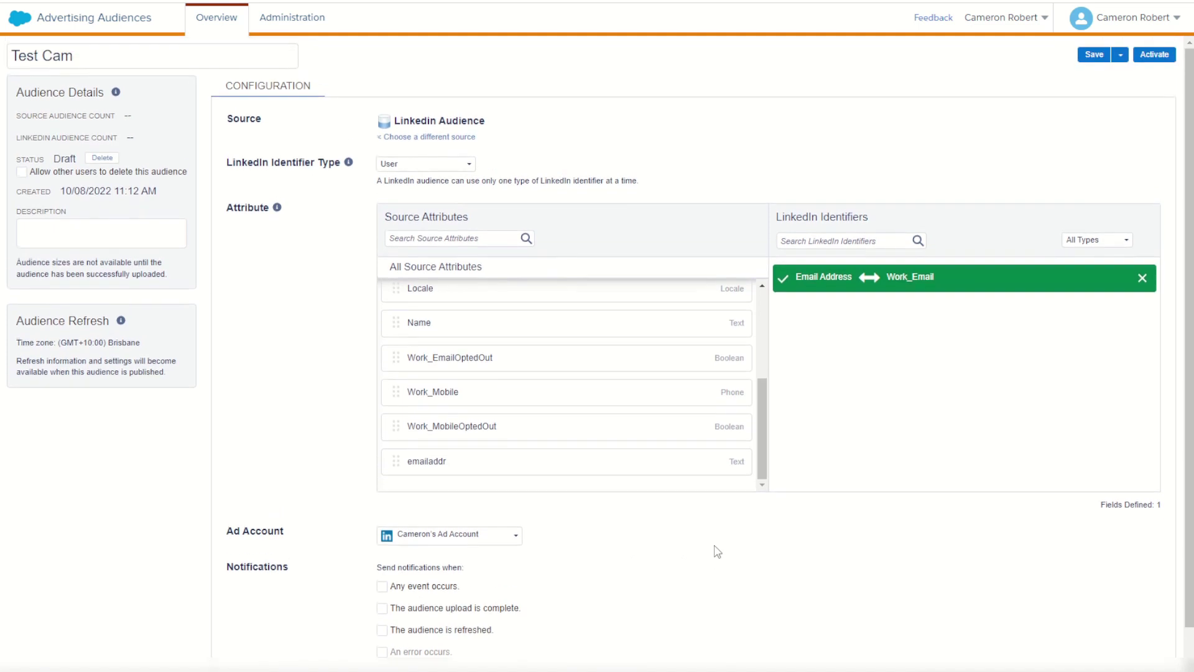
Step: Save Test Cam and begin activation with scheduled refreshes selected
{"action": "left_click", "coordinate": [1088, 57]}
{"action": "left_click", "coordinate": [1157, 57]}
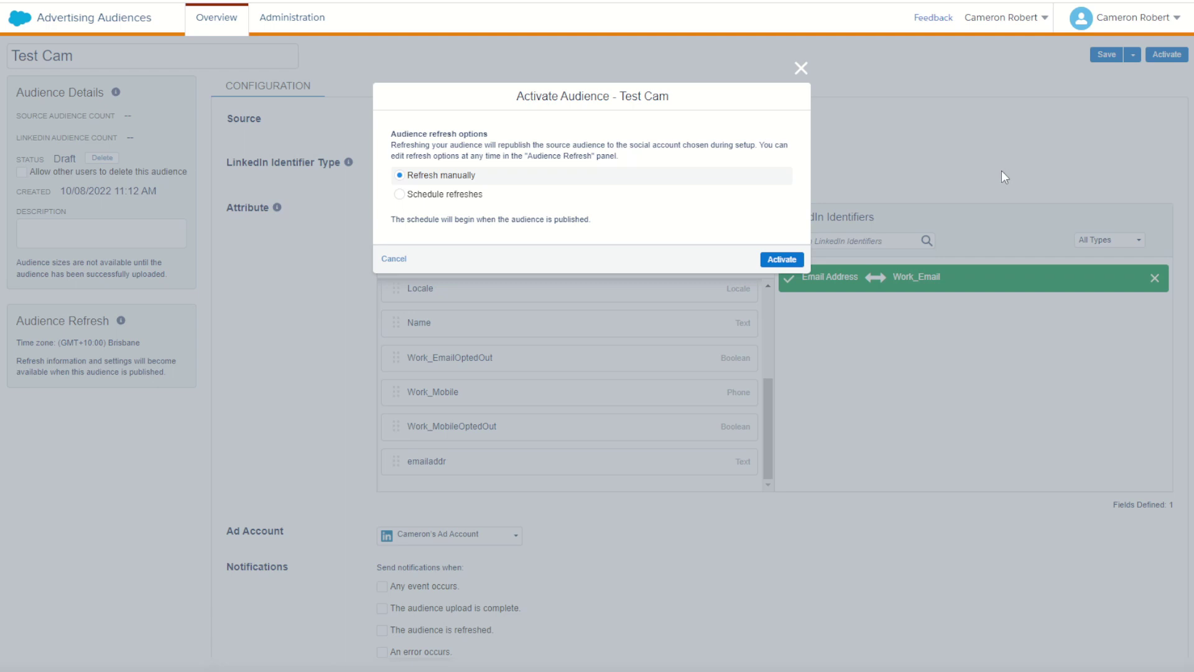
{"action": "left_click", "coordinate": [400, 194]}
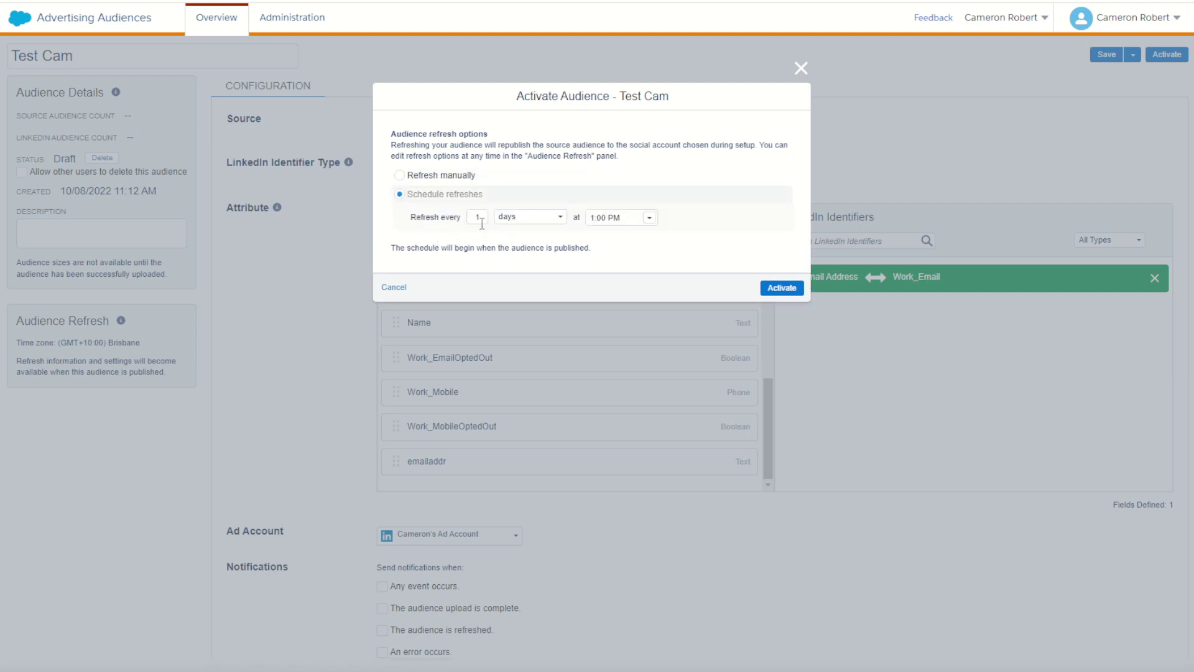
Step: Set the daily refresh time to 6:00 AM and activate the audience
{"action": "left_click", "coordinate": [649, 218]}
{"action": "mouse_move", "coordinate": [650, 248]}
{"action": "left_mouse_down"}
{"action": "mouse_move", "coordinate": [645, 296]}
{"action": "mouse_move", "coordinate": [648, 271]}
{"action": "left_mouse_up"}
{"action": "left_click", "coordinate": [618, 273]}
{"action": "left_click", "coordinate": [784, 290]}
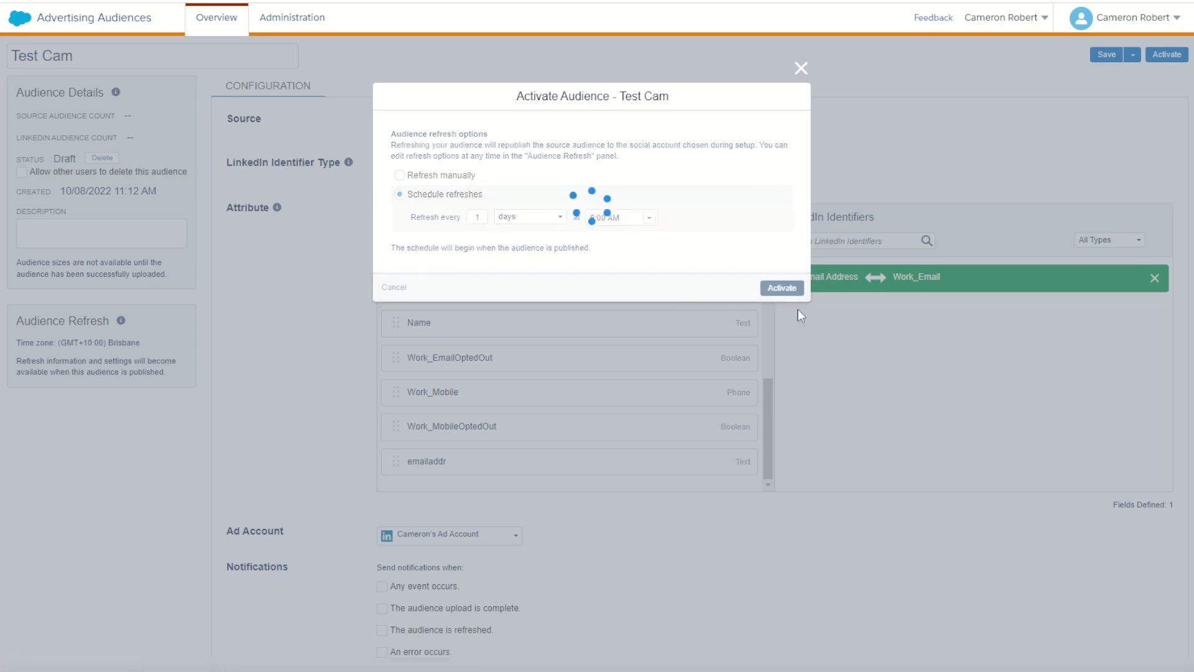